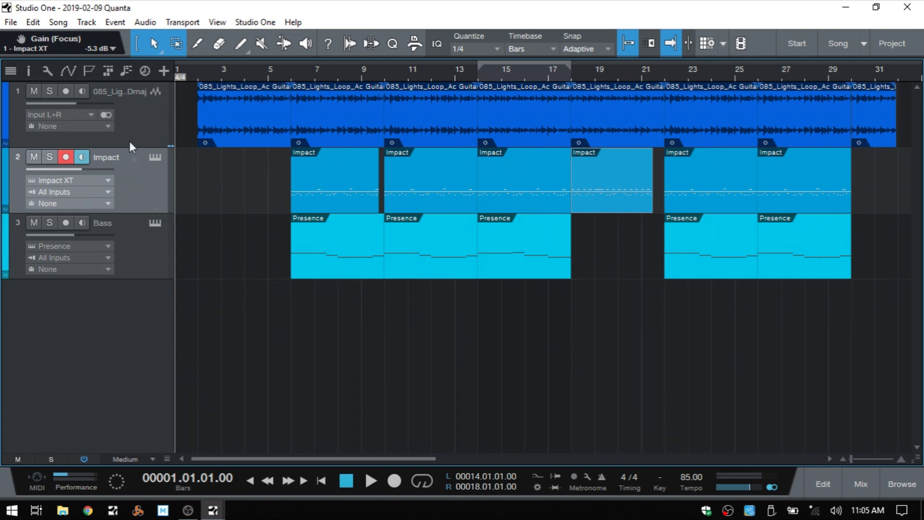
- Open the tempo track above the three tracks, showing a constant 85 BPM
click(144, 71)
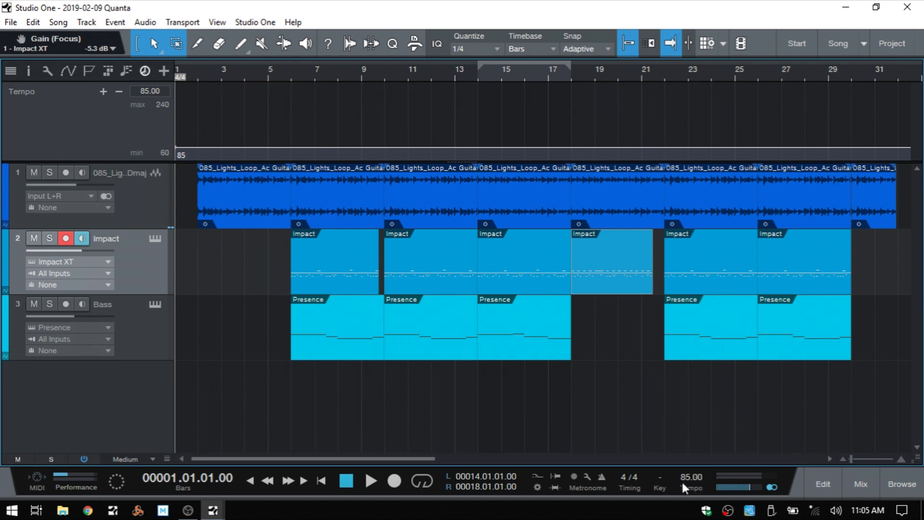
click(425, 75)
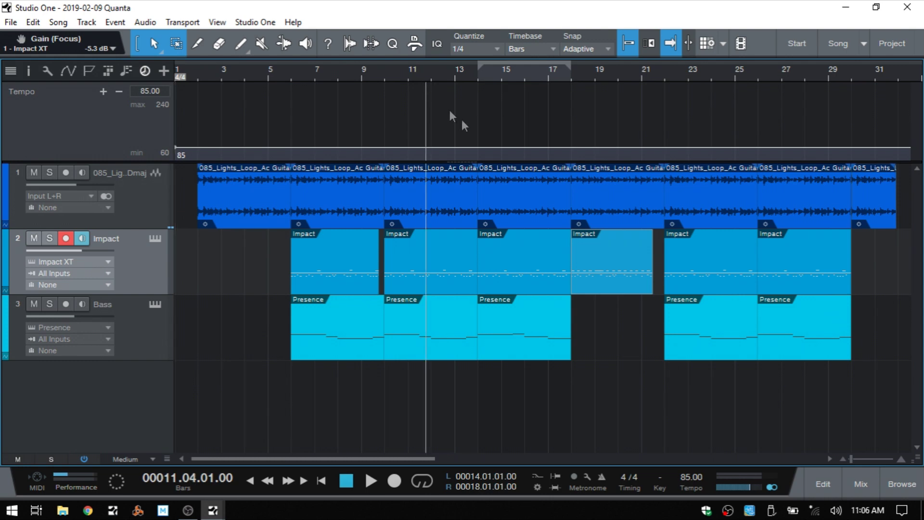
key(space)
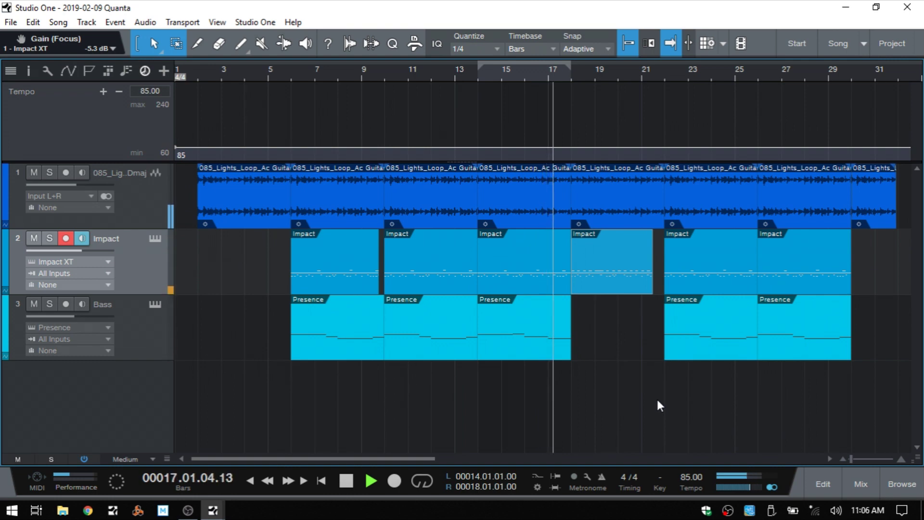
key(space)
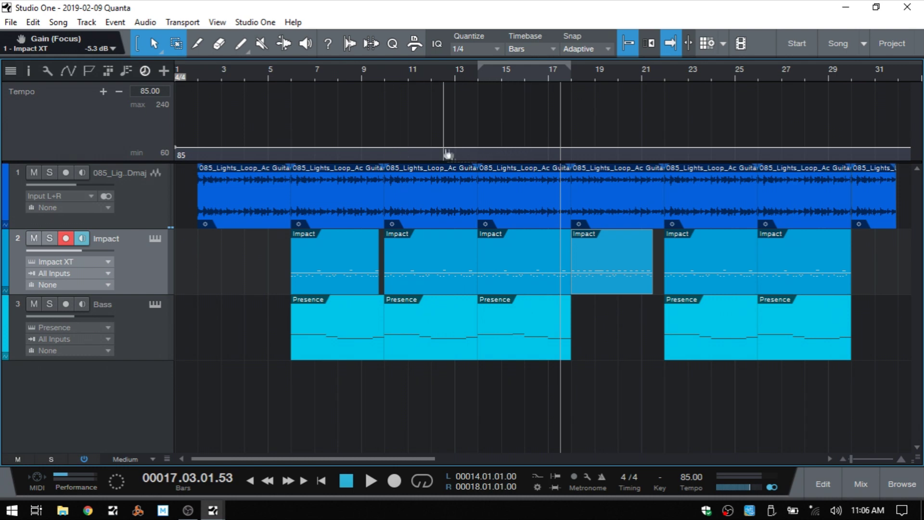
click(478, 148)
- Add a tempo point at bar 21 and raise it to 114 BPM
click(643, 152)
mouse_move(643, 152)
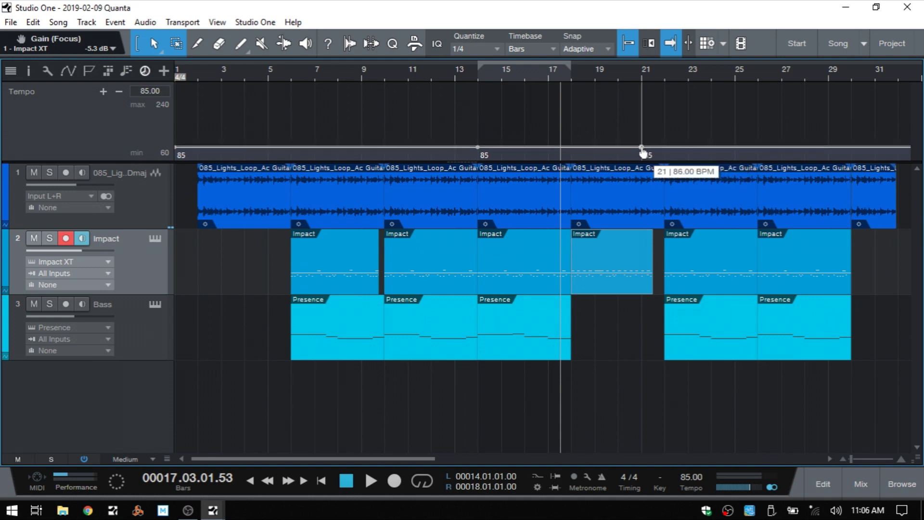
drag(643, 152, 644, 141)
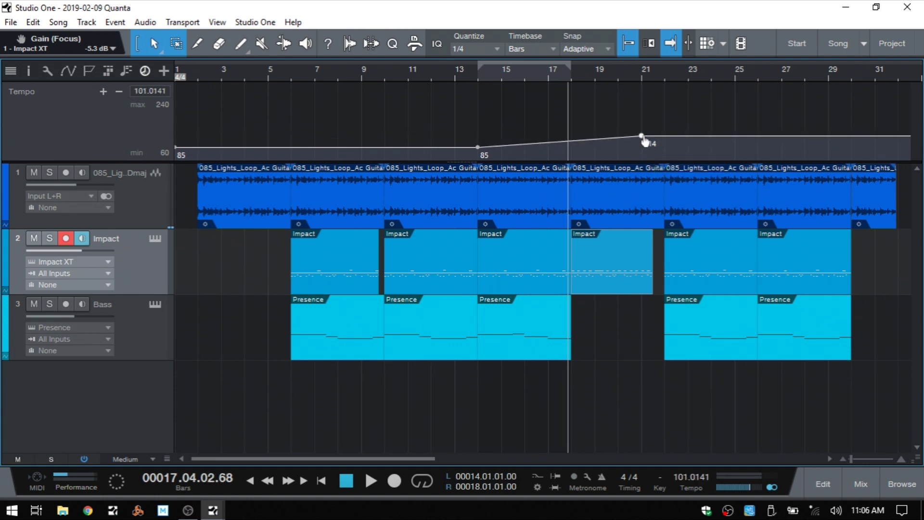
- Play the new tempo ramp from bar 13, then stop
click(453, 74)
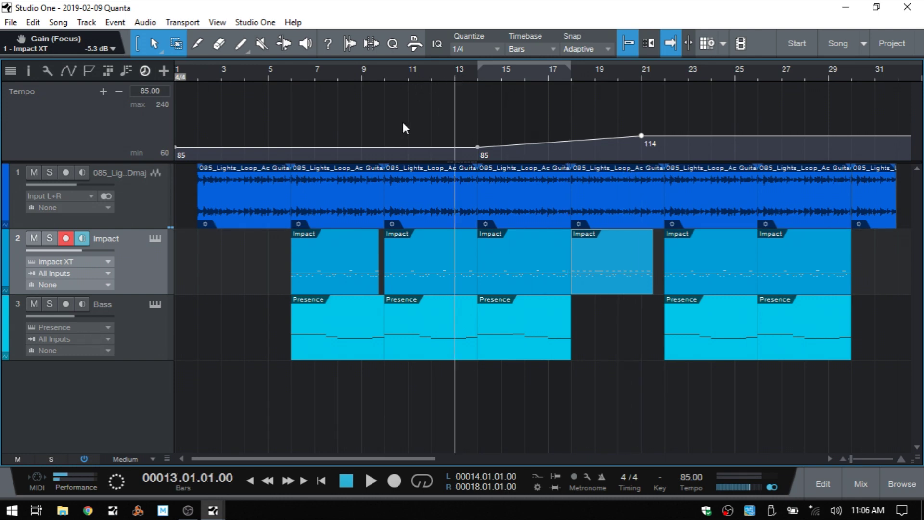
key(space)
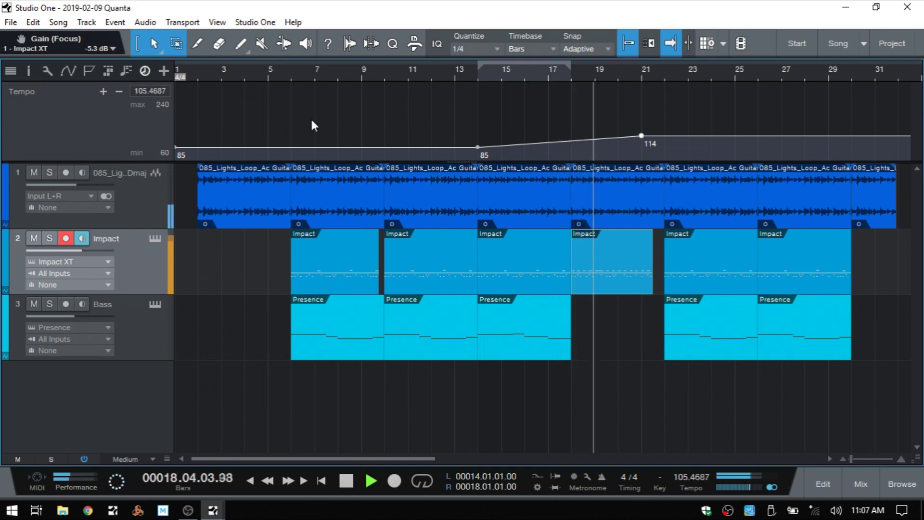
key(space)
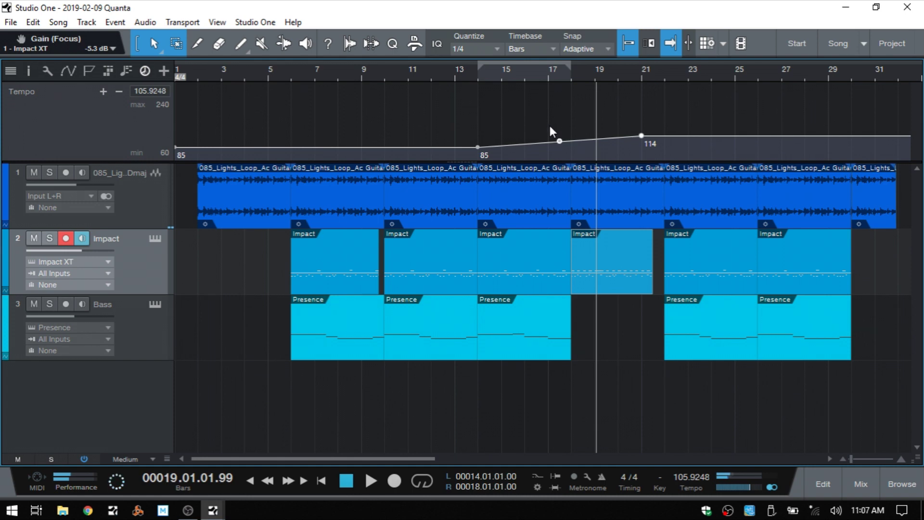
- Curve the 85-to-114 BPM ramp between bars 14 and 21, then play it from bar 15
click(559, 142)
drag(561, 144, 557, 151)
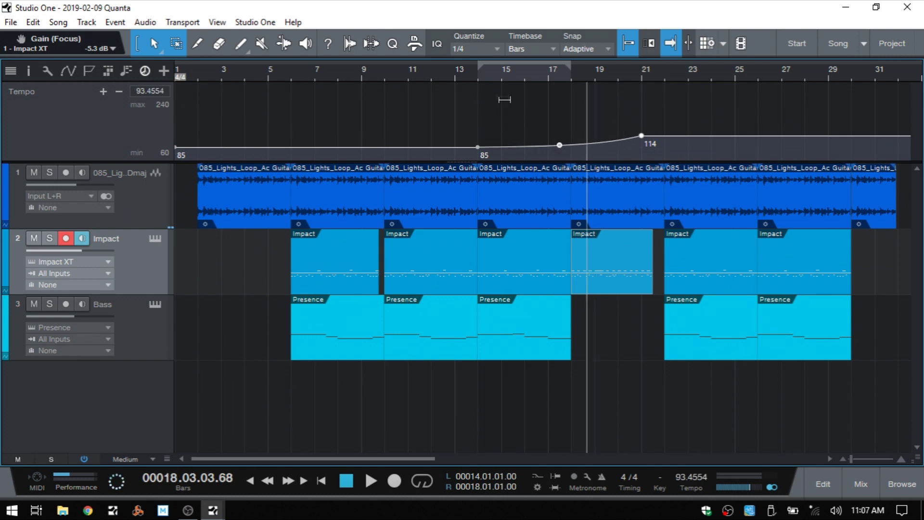
click(518, 76)
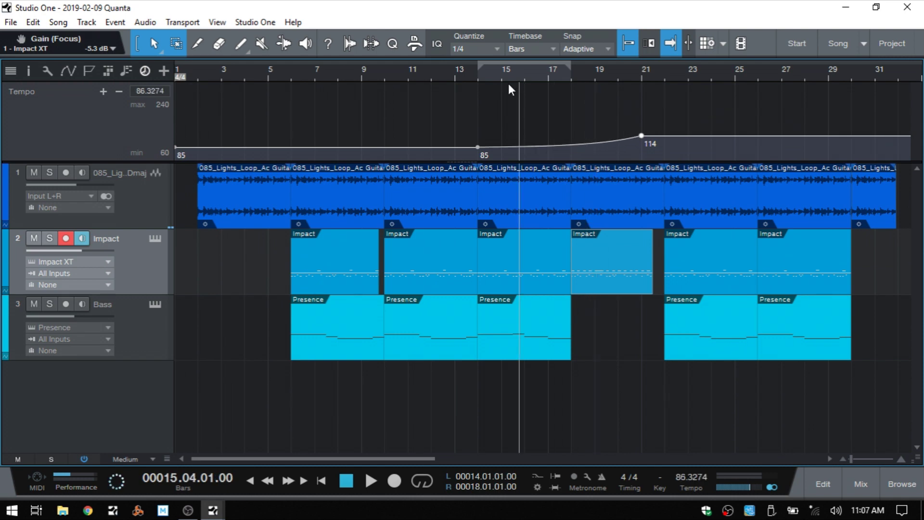
key(space)
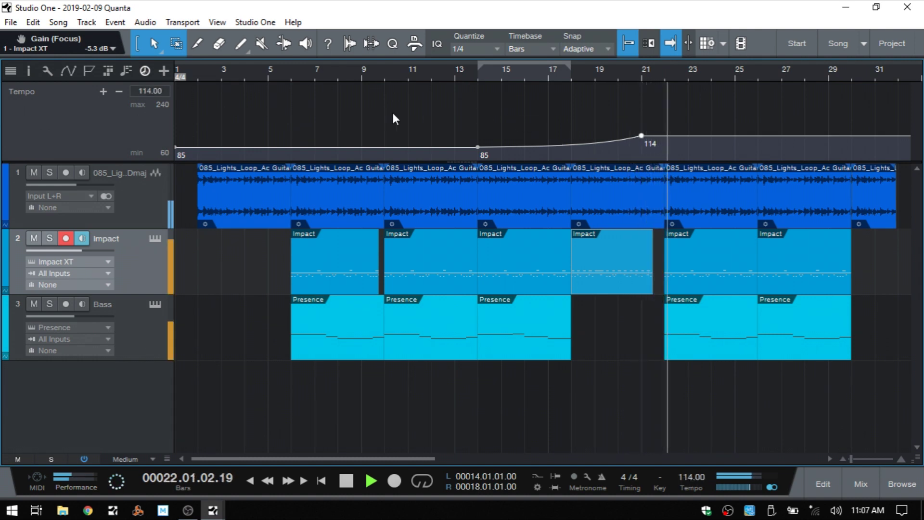
key(space)
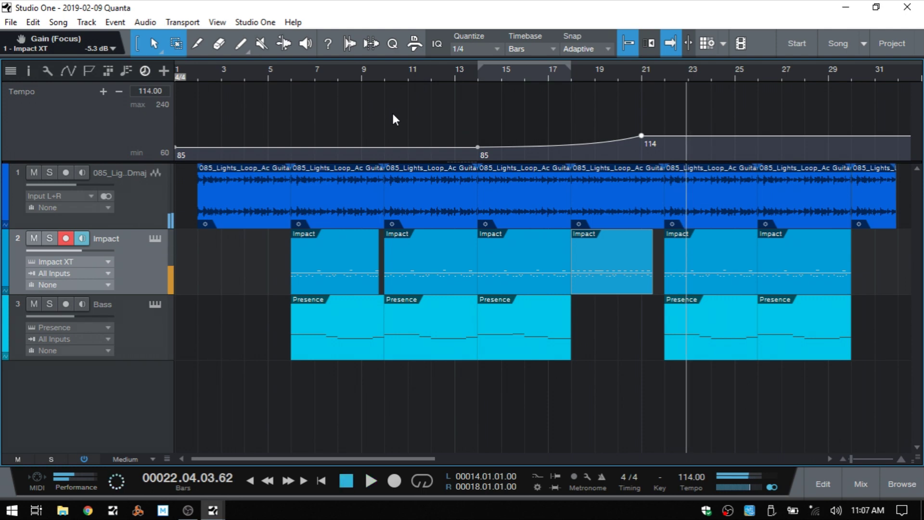
- Delete the 114 BPM bar-21 point, then add and delete a 162 BPM point there
double_click(641, 137)
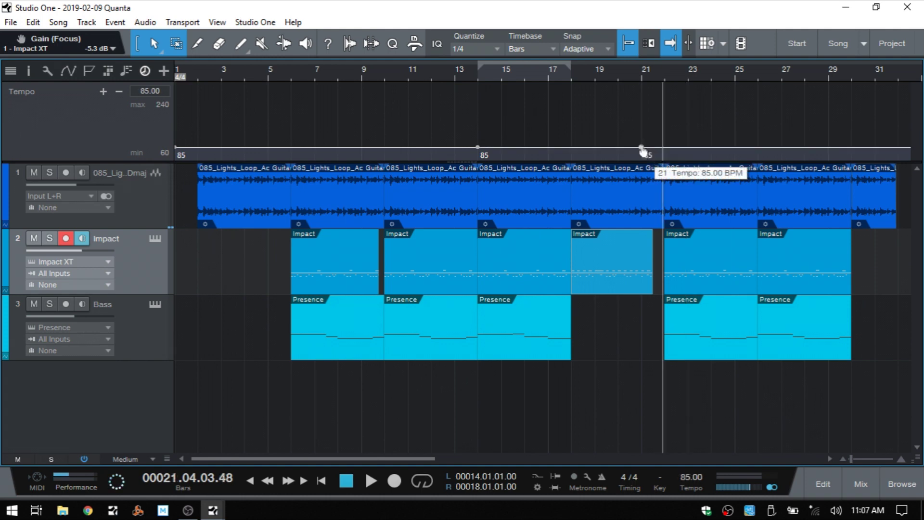
drag(643, 150, 644, 117)
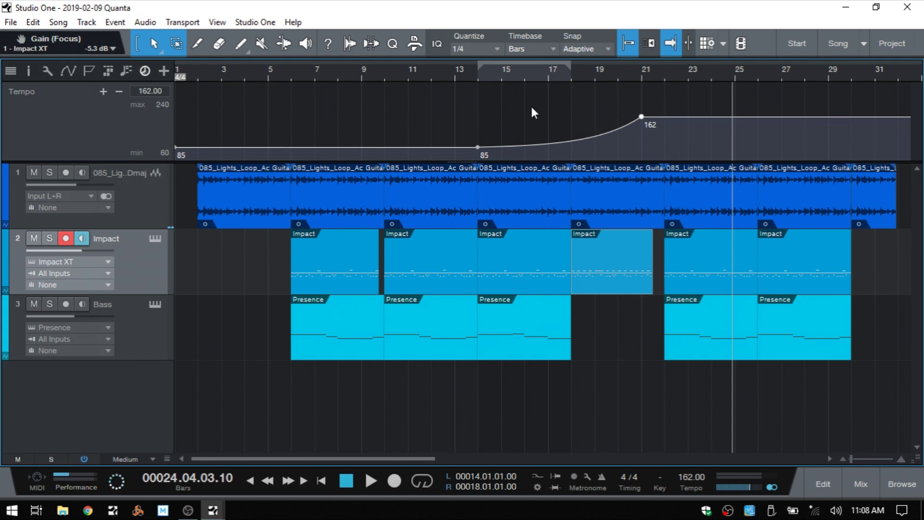
double_click(642, 117)
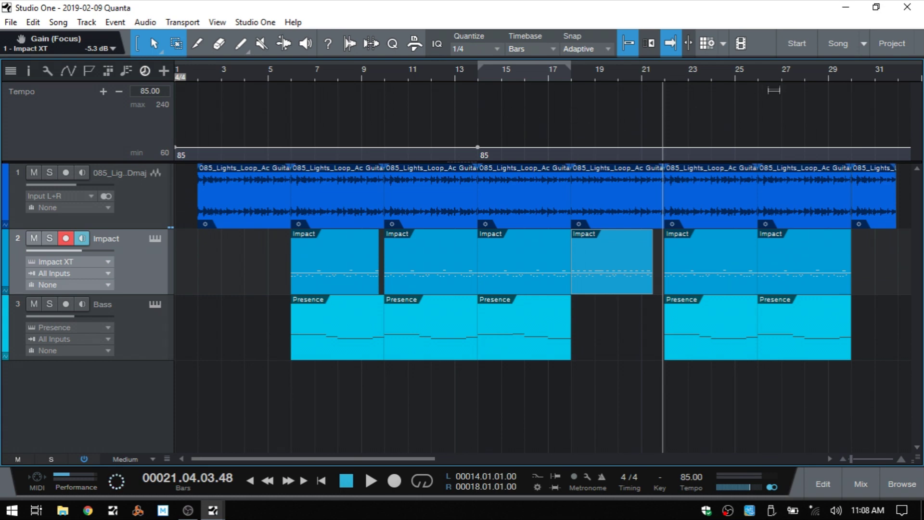
- Add a 95 BPM tempo point at bar 24, then delete it again
click(723, 77)
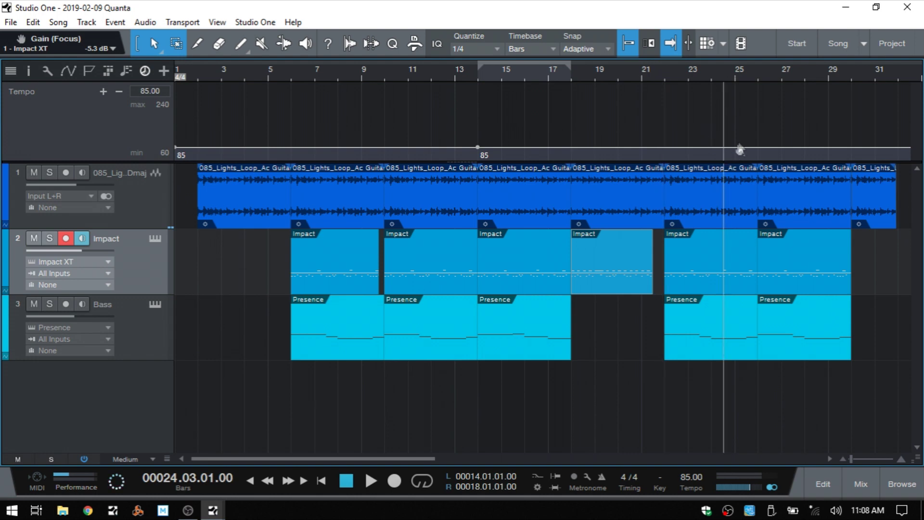
click(104, 92)
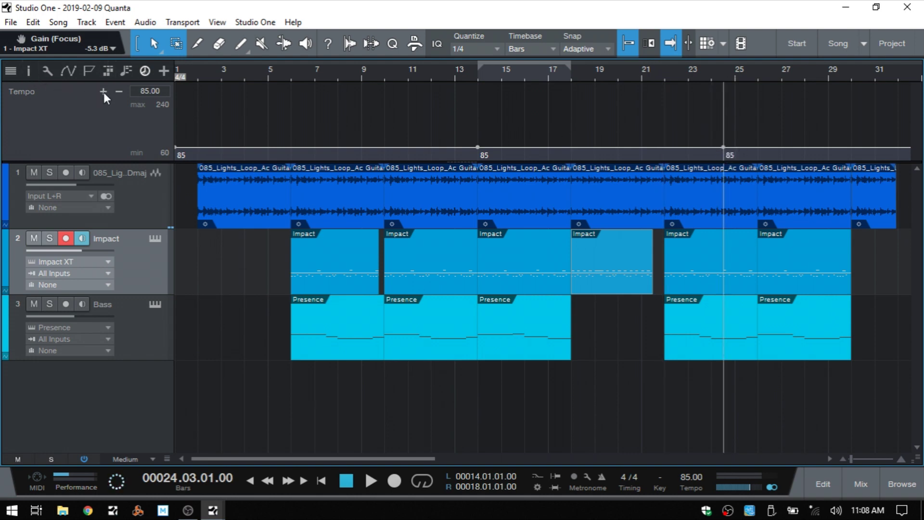
click(156, 91)
text(95)
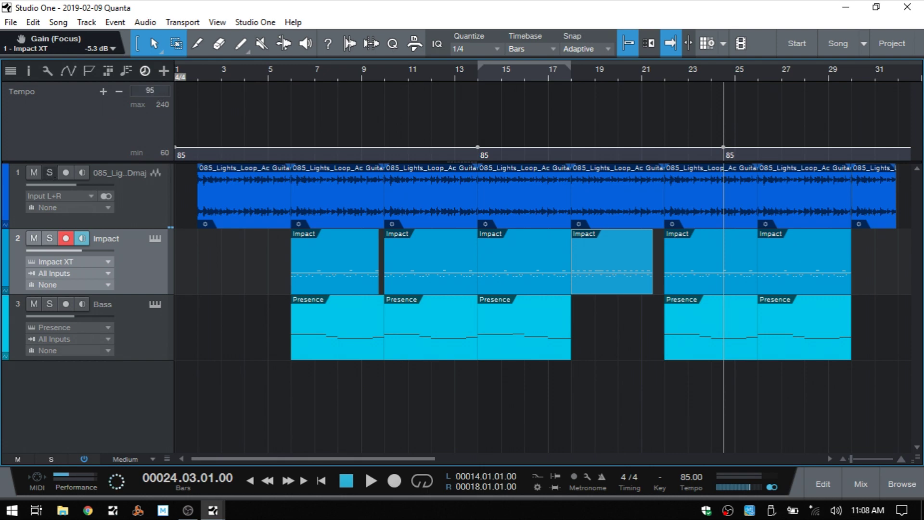
key(Return)
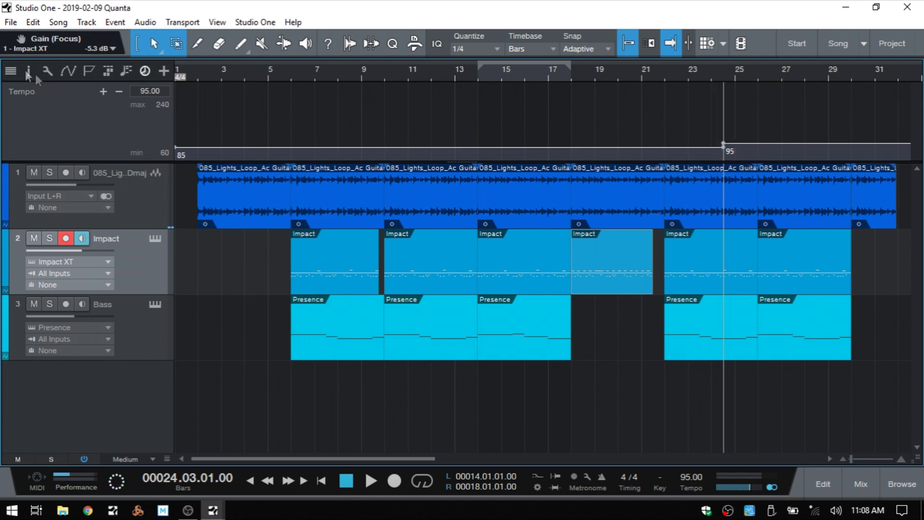
click(121, 91)
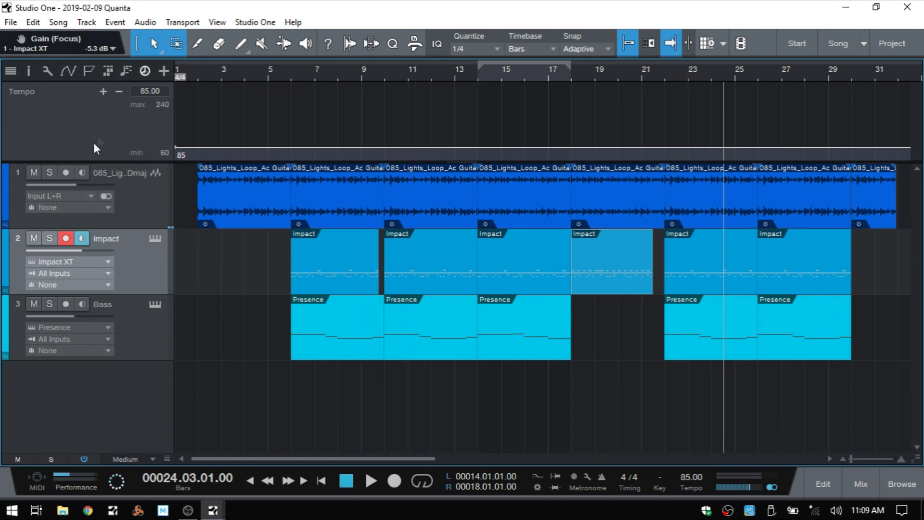
- Set the tempo lane's maximum to 100 BPM and minimum to 80 BPM
click(160, 105)
text(1)
text(00)
key(Return)
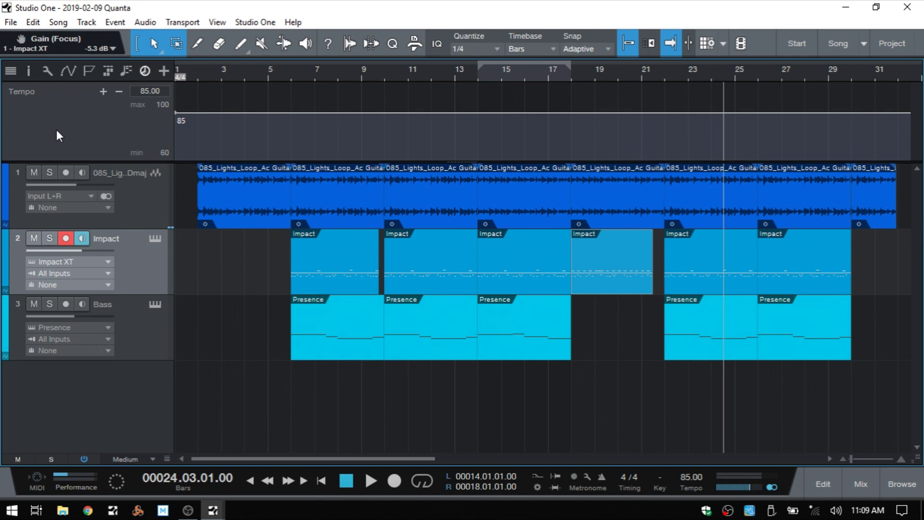
click(163, 151)
text(80)
key(Return)
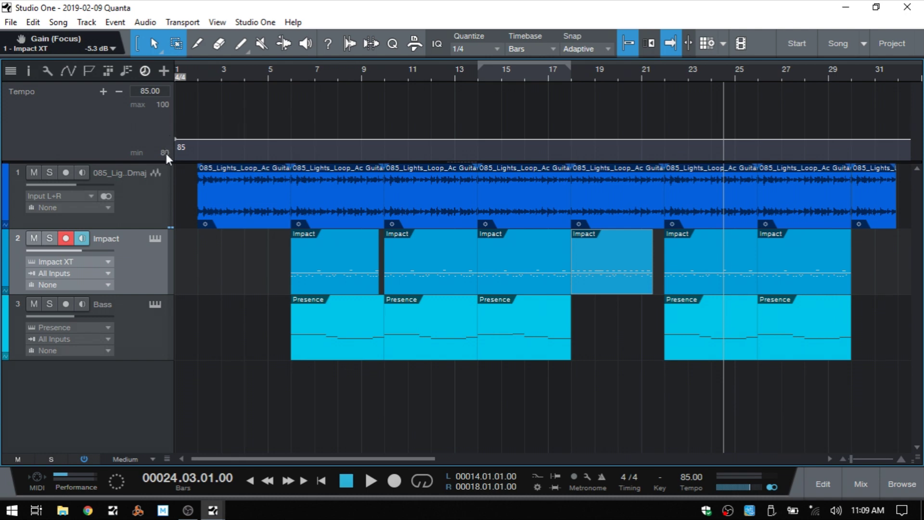
- Add points at bars 18 and 25, raise bar 25 to 94 BPM, and curve the ramp
click(571, 145)
click(733, 145)
mouse_move(738, 145)
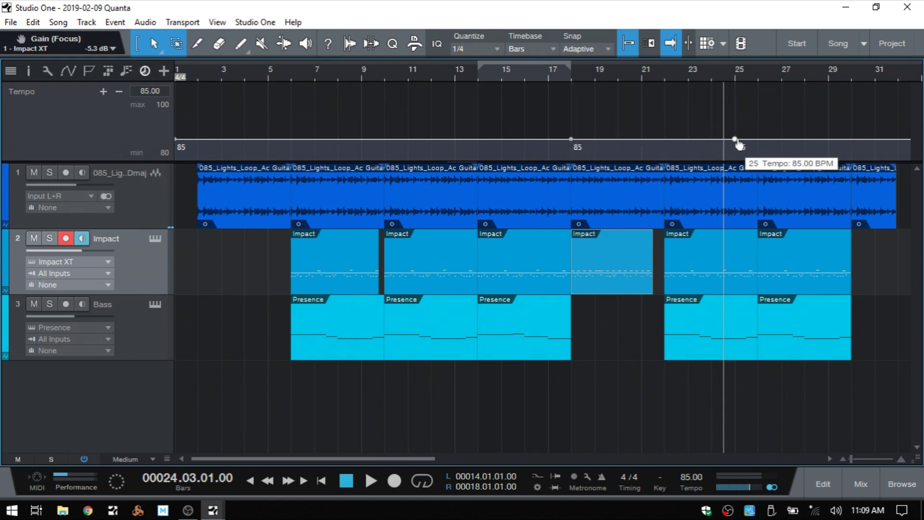
drag(738, 144, 736, 110)
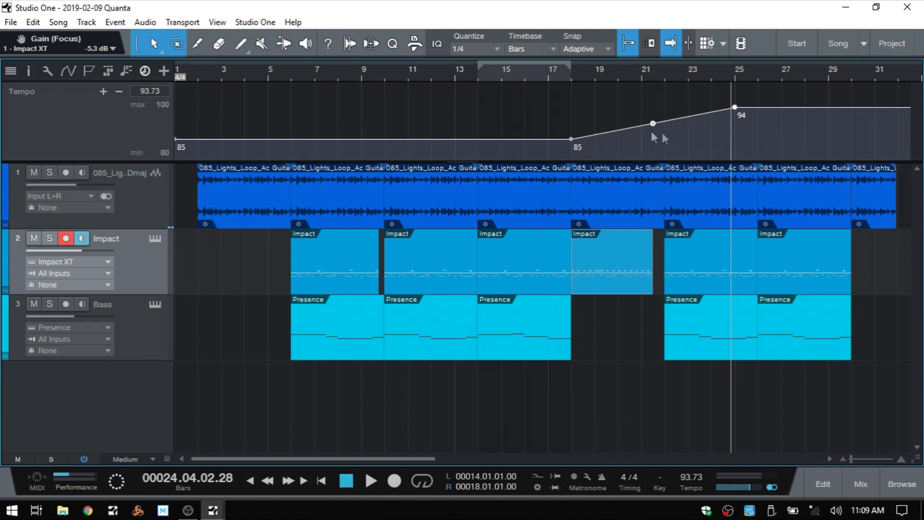
mouse_move(652, 123)
mouse_down()
mouse_move(658, 142)
mouse_move(650, 137)
mouse_up()
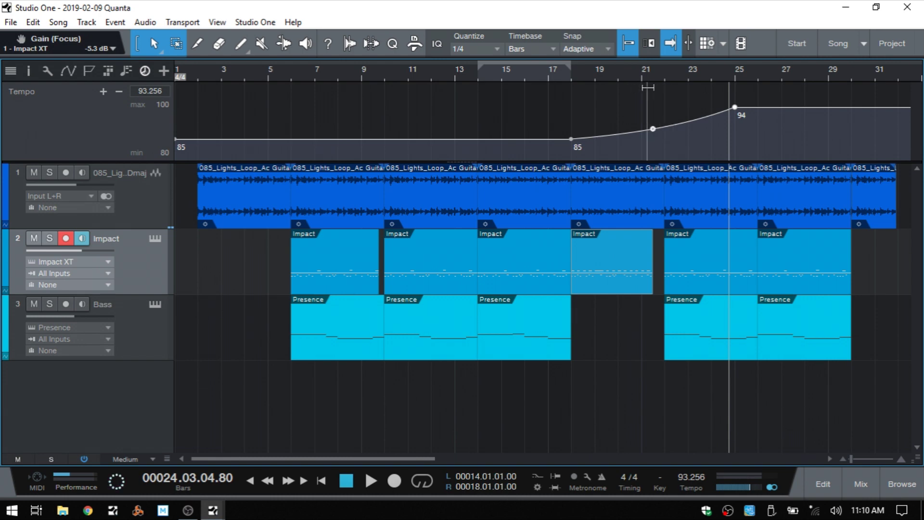
mouse_move(647, 89)
mouse_down()
mouse_move(647, 117)
mouse_move(647, 69)
mouse_move(645, 88)
mouse_up()
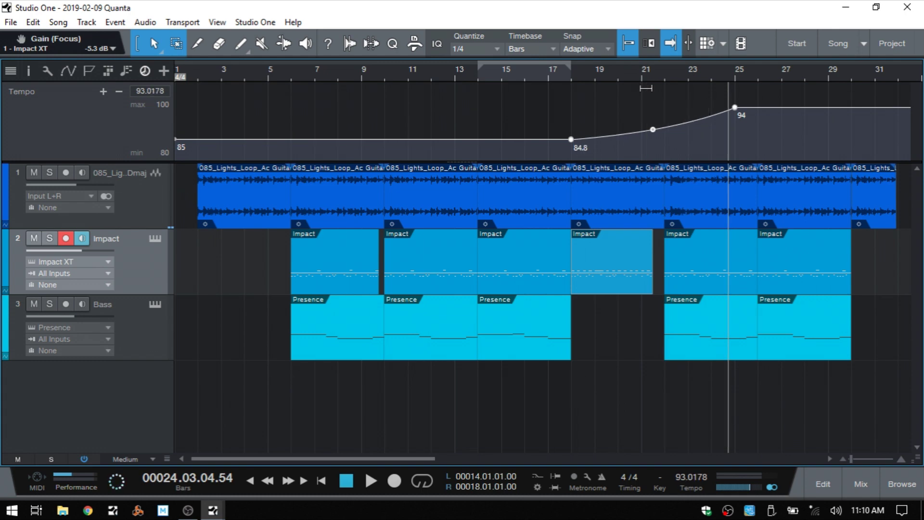
right_click(460, 73)
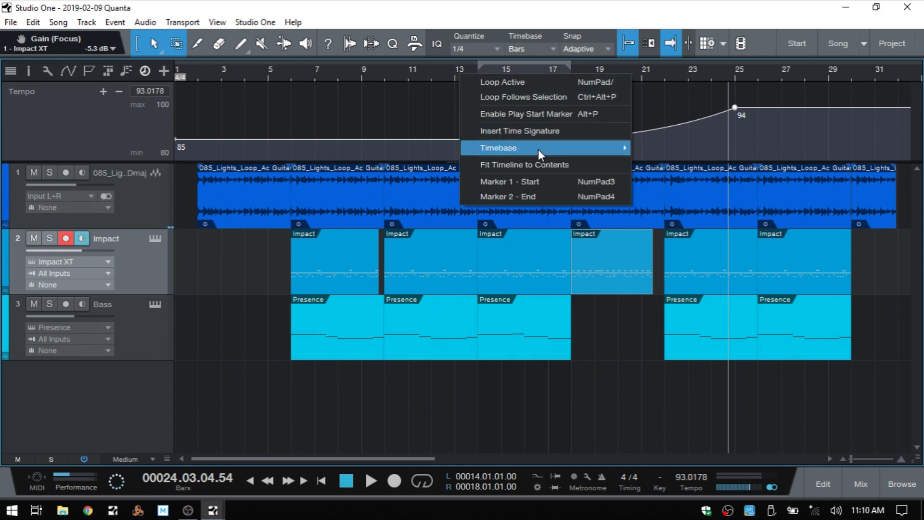
mouse_move(538, 149)
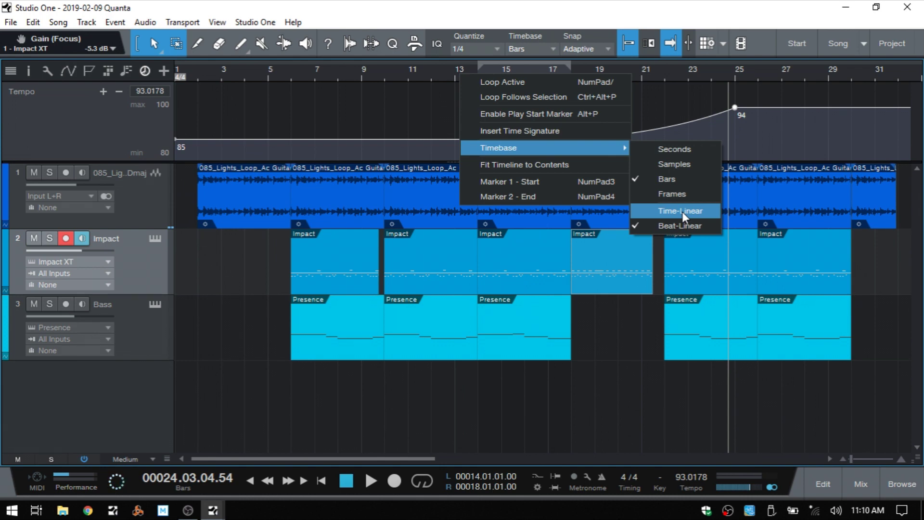
click(334, 103)
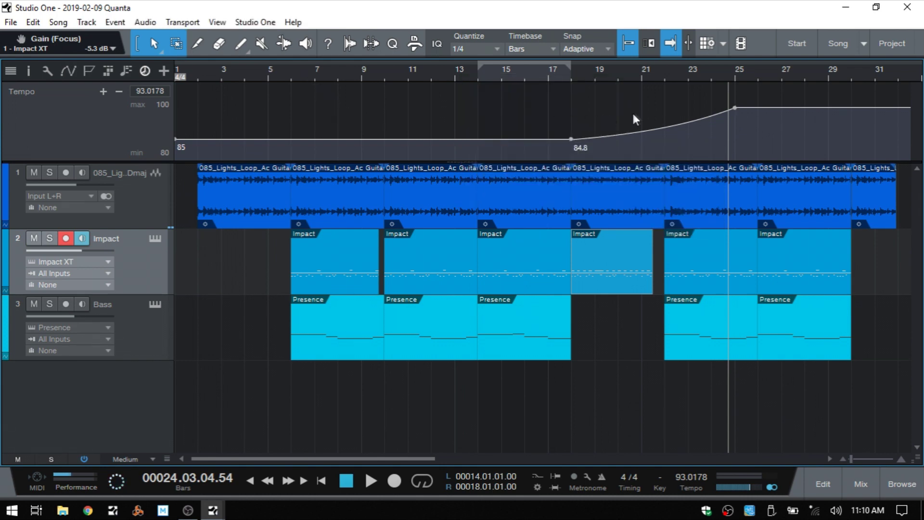
drag(539, 77, 797, 116)
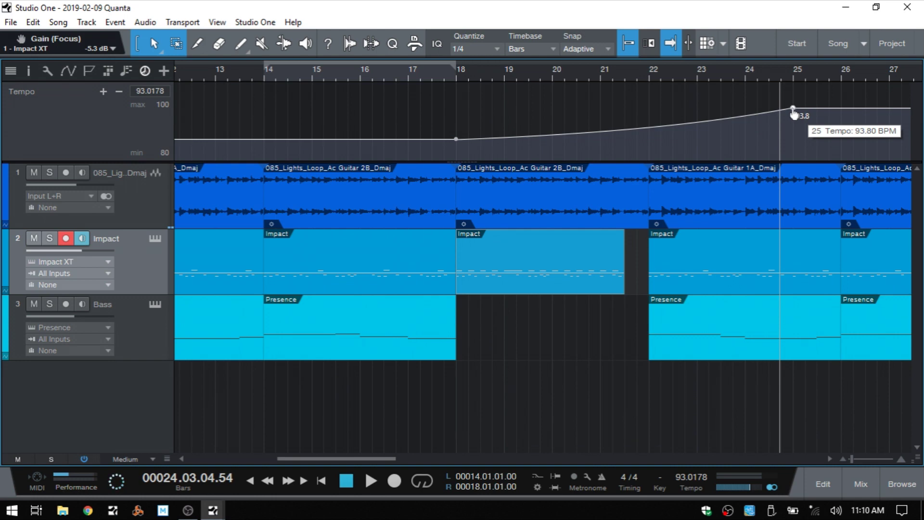
- Raise the tempo after bar 25 to 100 BPM and lower bar 18 to 82.2 BPM
drag(793, 107, 794, 86)
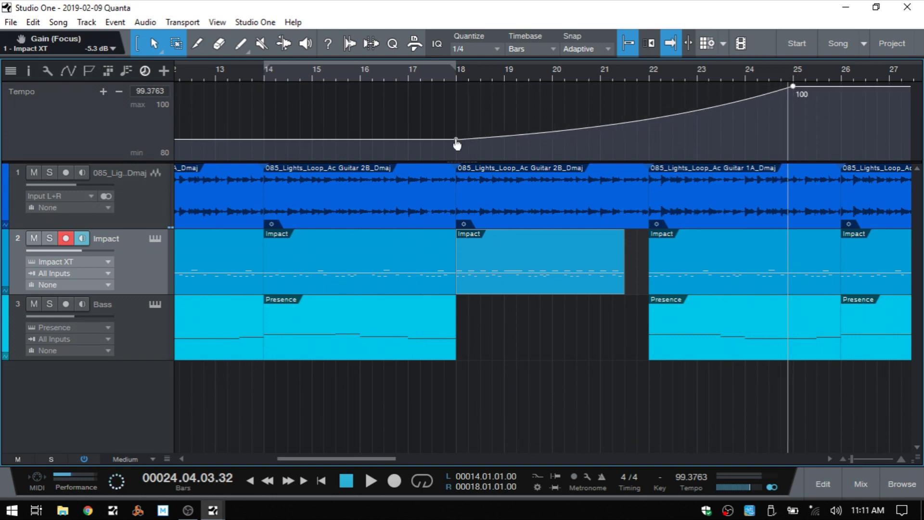
drag(457, 144, 456, 149)
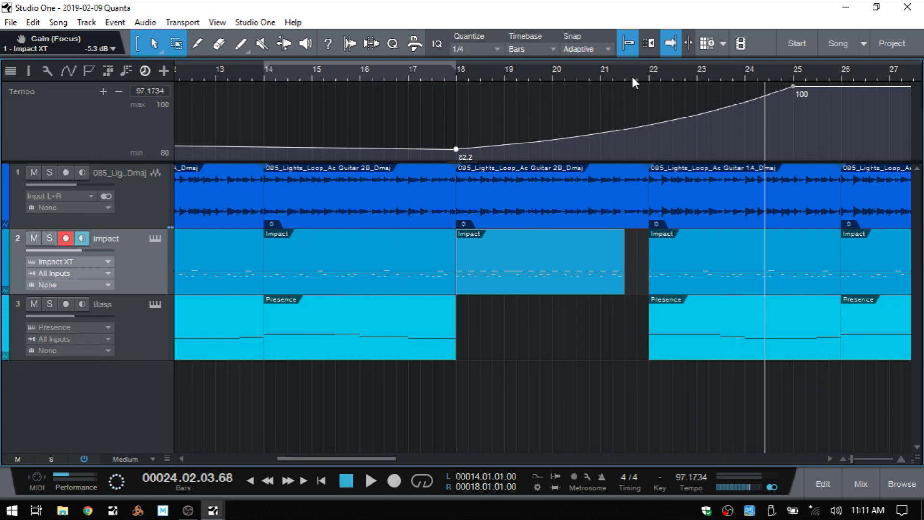
drag(631, 74, 541, 92)
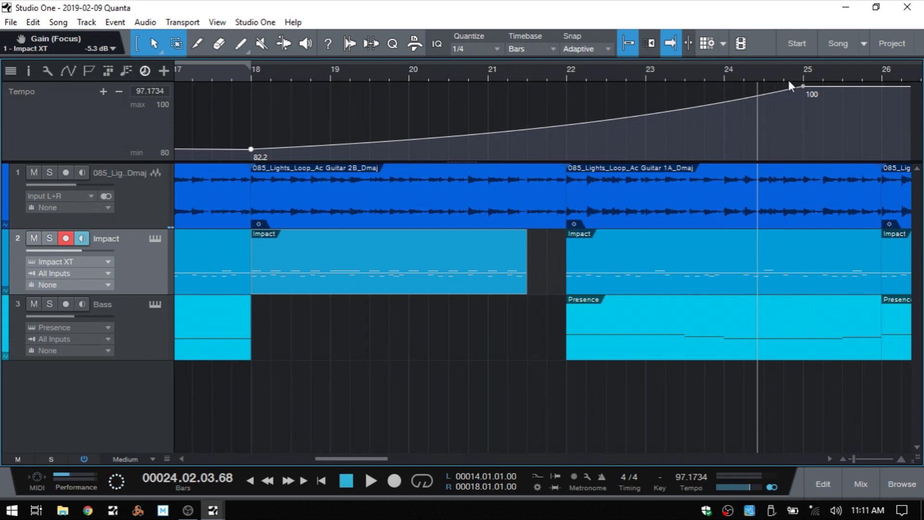
right_click(344, 70)
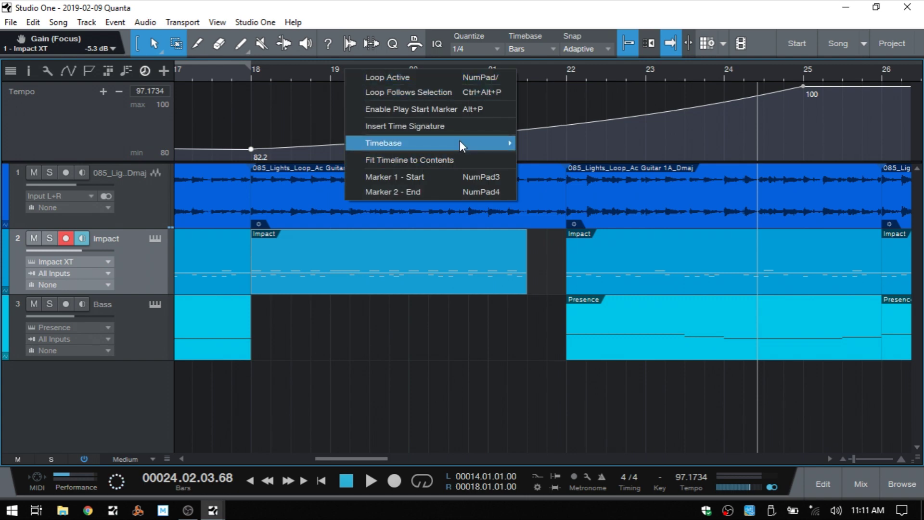
- Switch the timeline to time-linear spacing and zoom in around bar 21
mouse_move(462, 146)
click(549, 212)
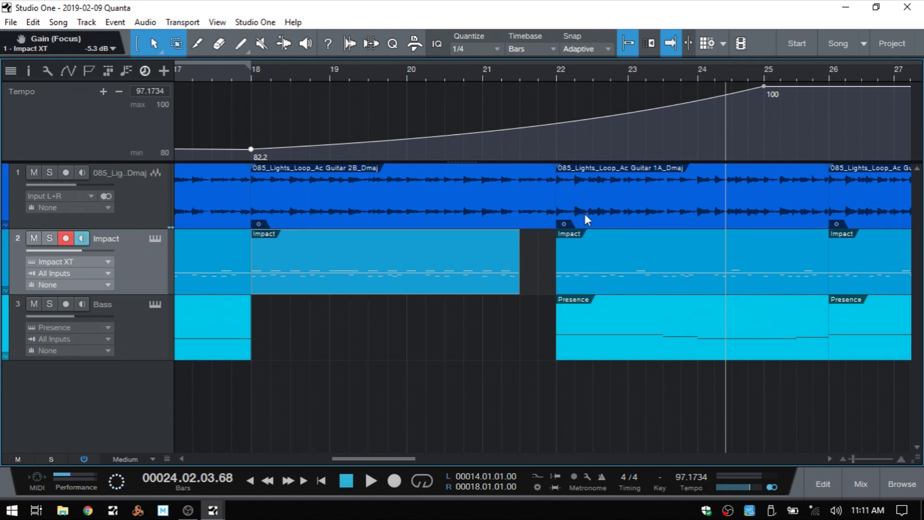
drag(487, 71, 539, 76)
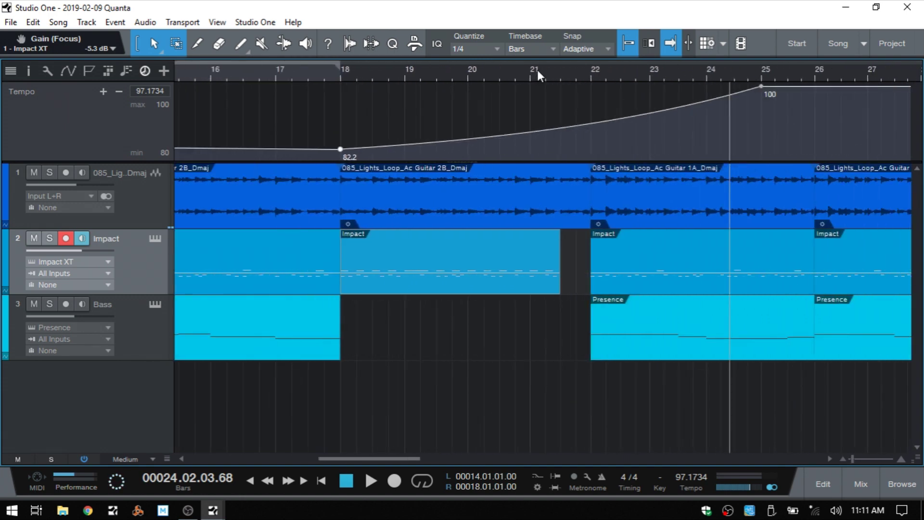
- Return the timeline to beat-linear spacing and bring up the Timebase choices
right_click(477, 74)
mouse_move(646, 150)
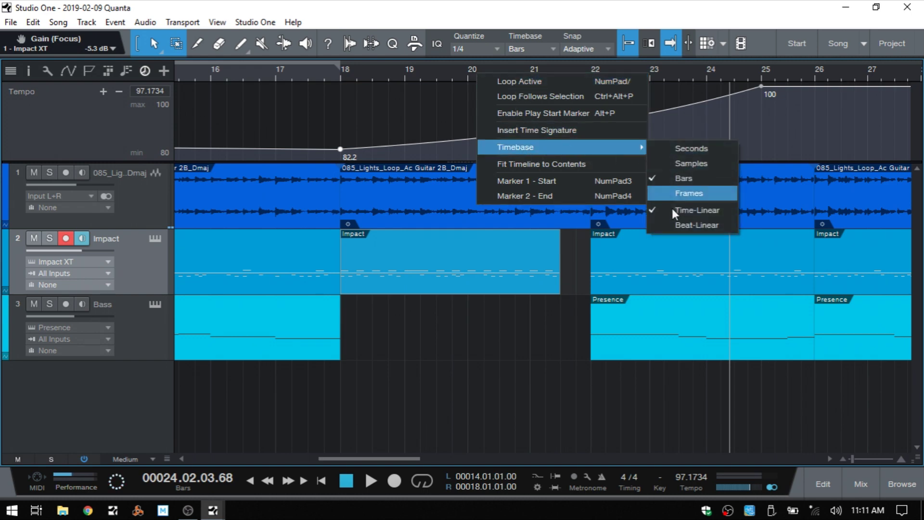
click(677, 224)
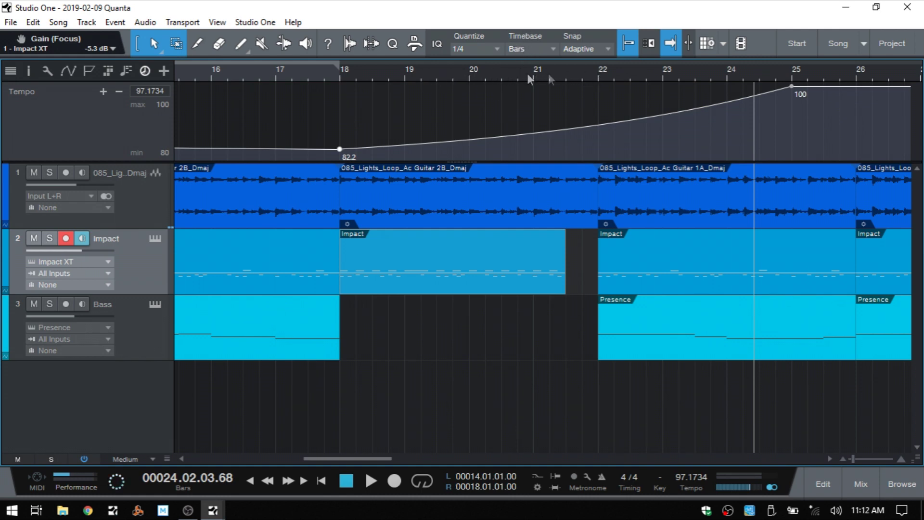
click(552, 48)
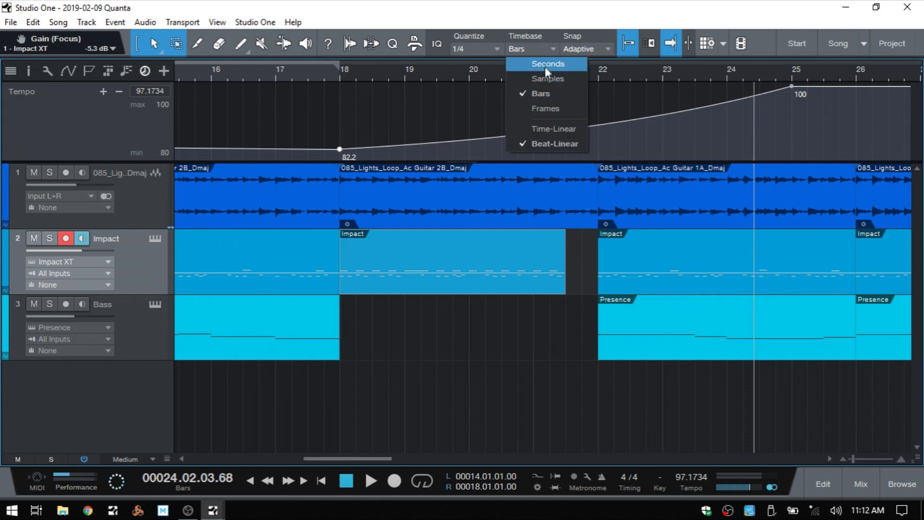
- Show the ruler in seconds with time-linear spacing, zoomed out to reveal the whole curve
click(545, 68)
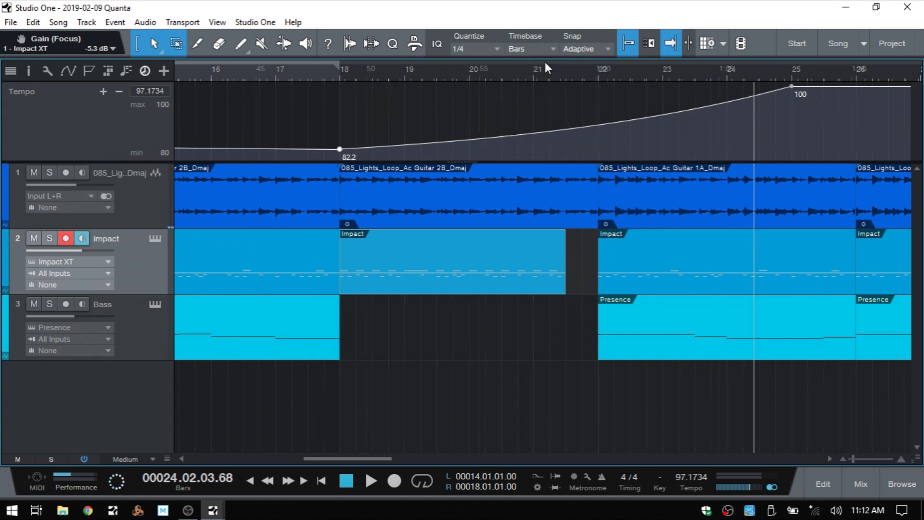
right_click(499, 73)
mouse_move(616, 130)
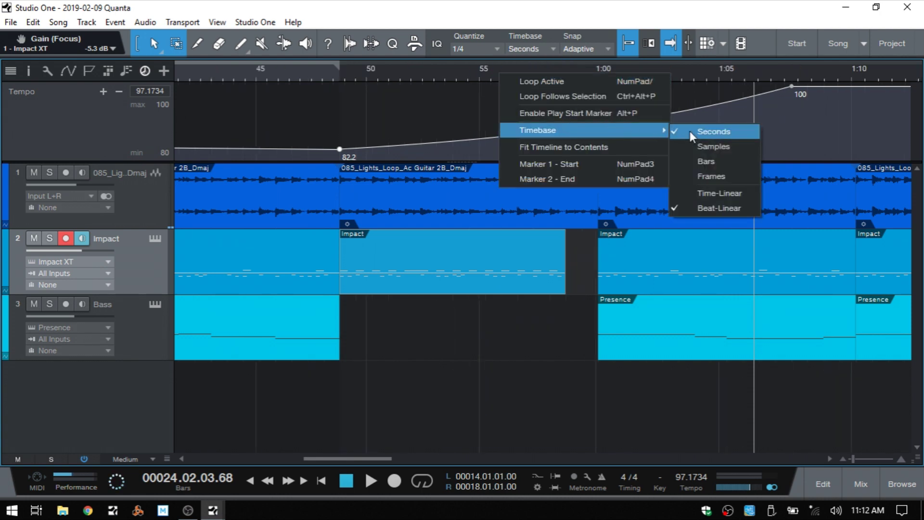
click(706, 194)
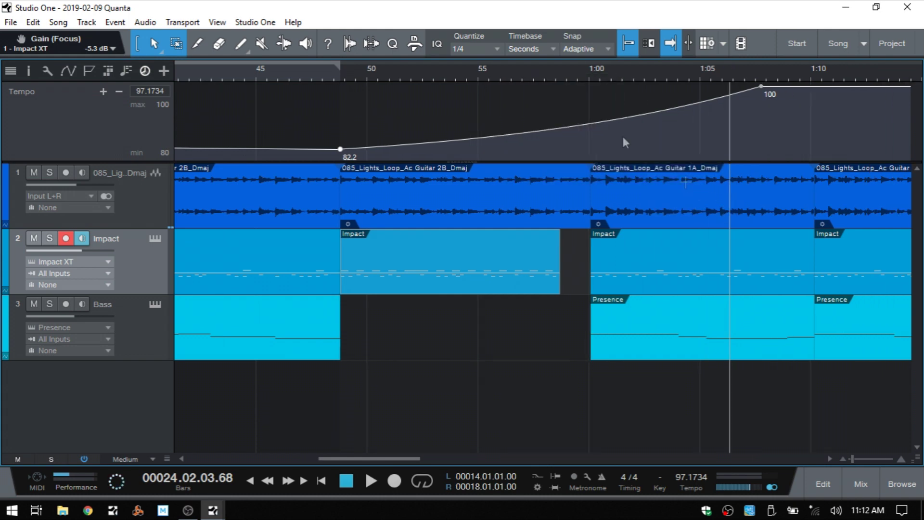
scroll(556, 85, up, 5)
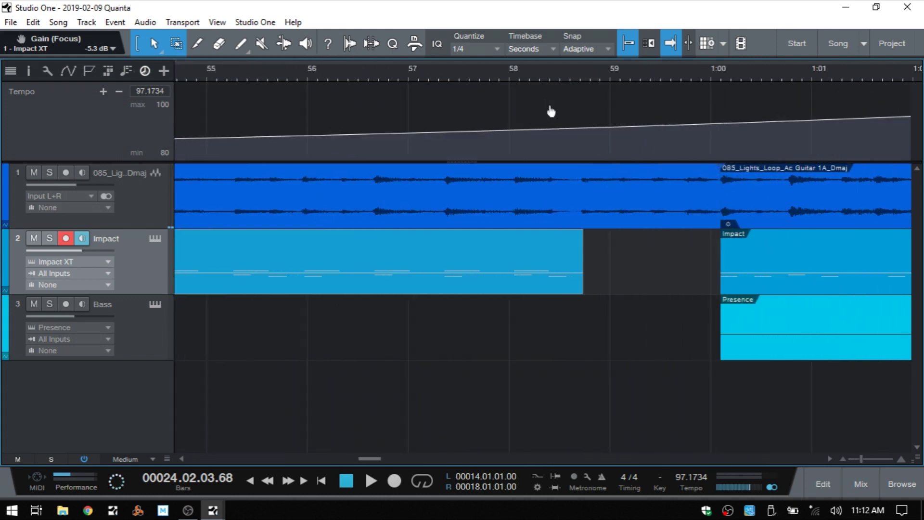
scroll(611, 94, down, 3)
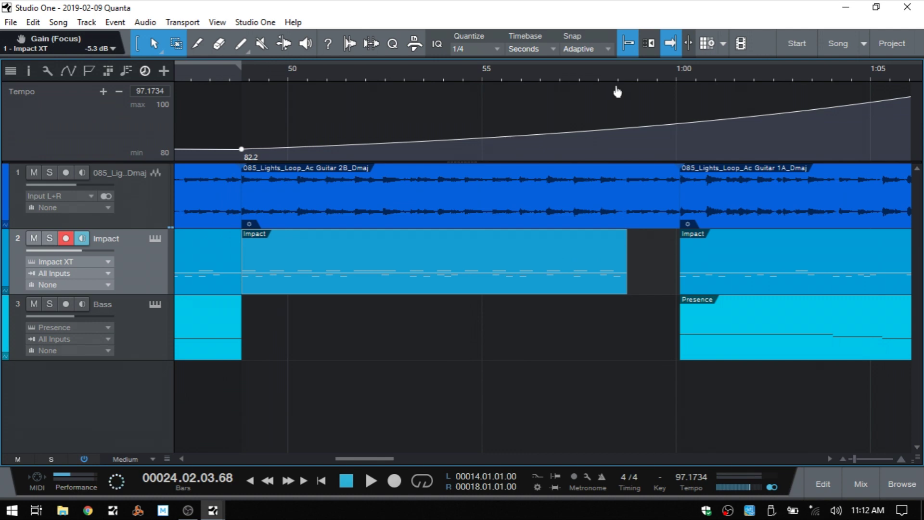
scroll(618, 92, down, 3)
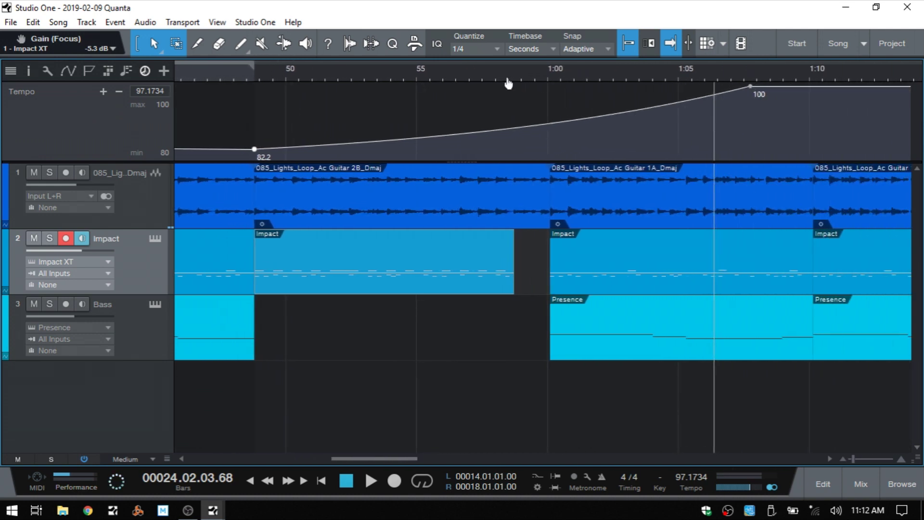
scroll(512, 81, down, 10)
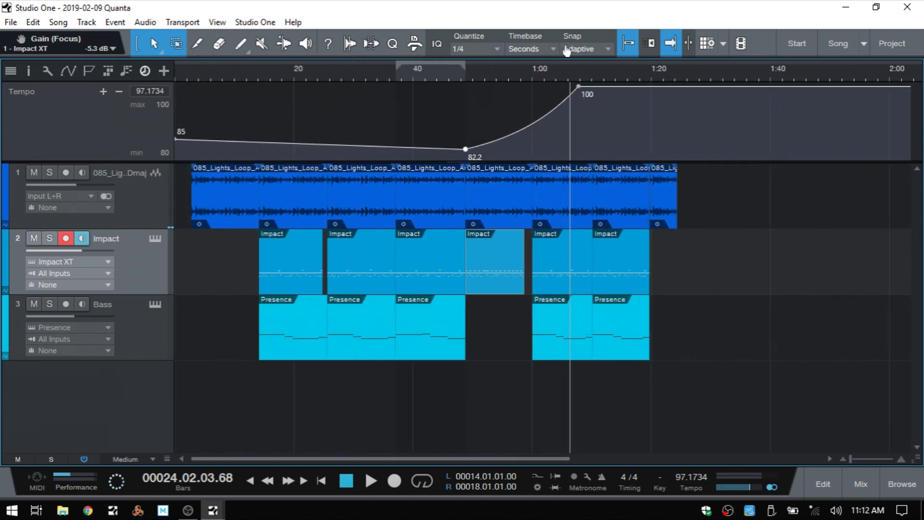